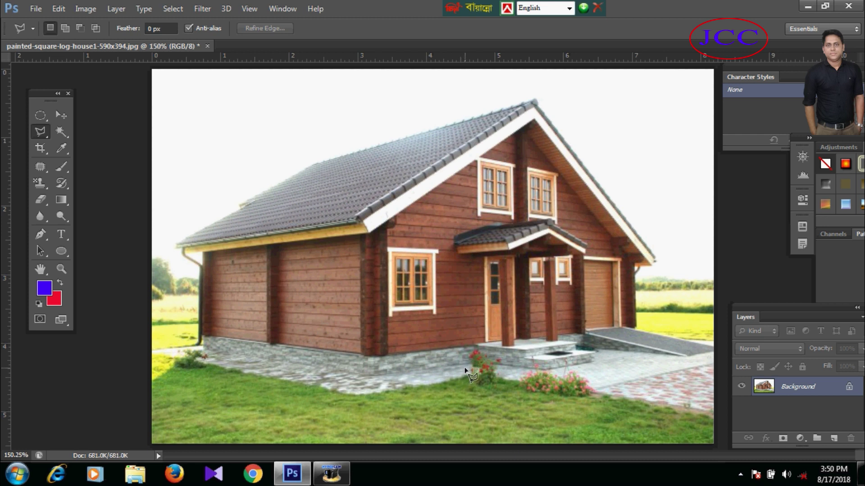
# Start the polygonal lasso outline at the front ground edge and trace up the left wall to the eave.
pyautogui.click(464, 369)
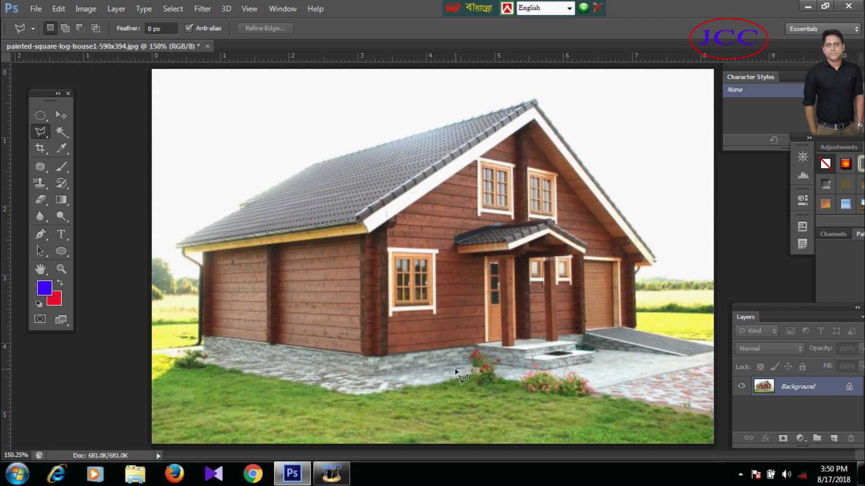
pyautogui.click(369, 384)
pyautogui.click(203, 349)
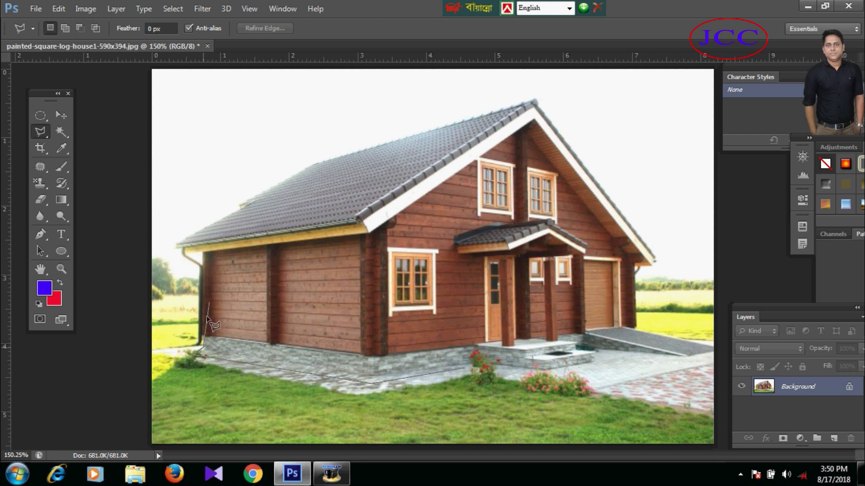
pyautogui.click(204, 253)
pyautogui.click(176, 245)
# Continue the outline up the roof edge to the peak and down to the right eave corner.
pyautogui.click(240, 205)
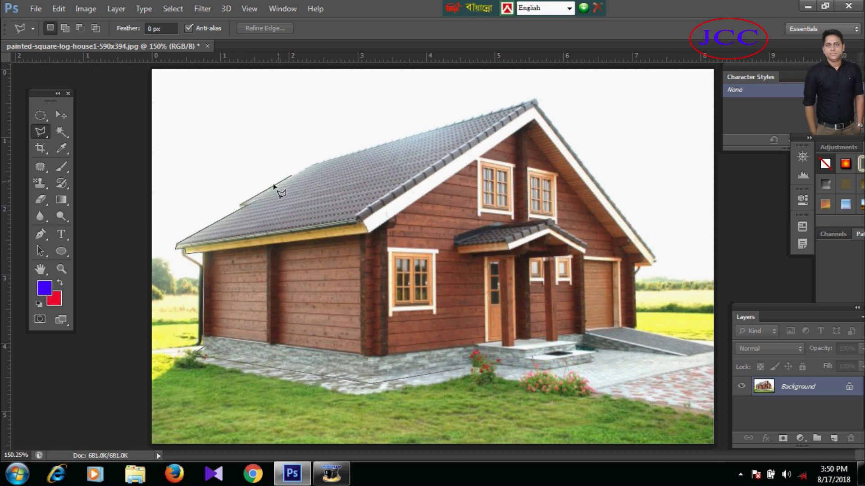
pyautogui.click(312, 166)
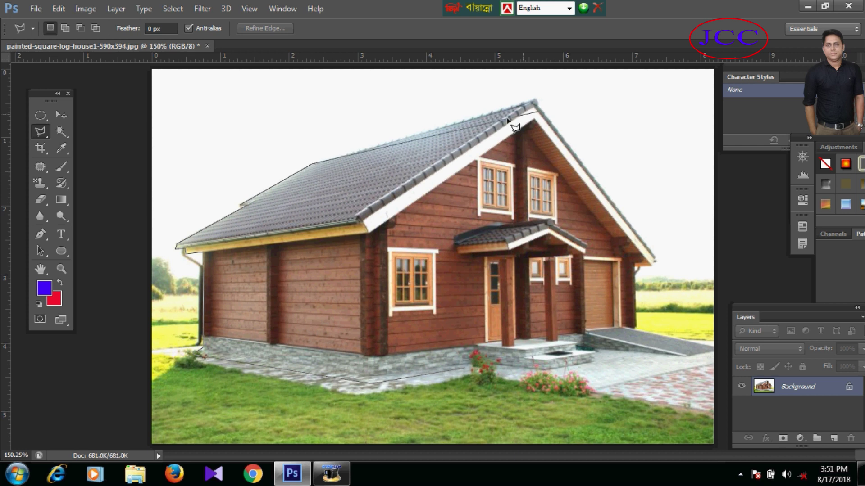
pyautogui.click(534, 100)
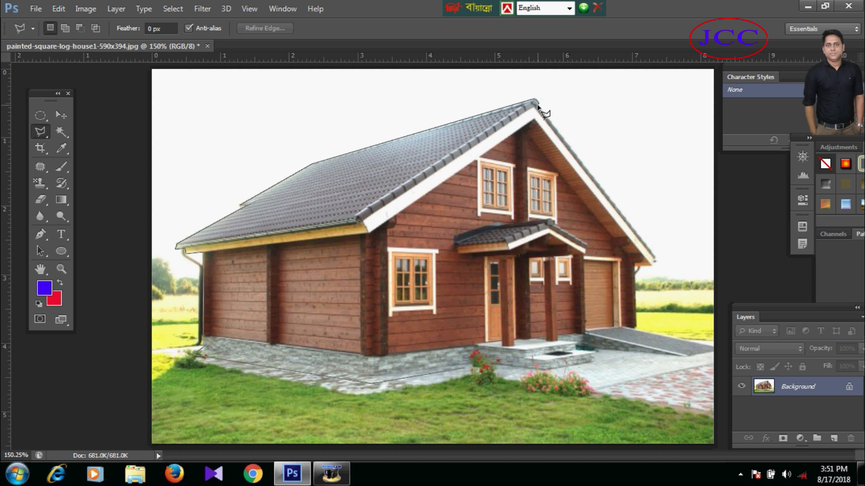
pyautogui.click(654, 261)
pyautogui.click(635, 267)
pyautogui.scroll(3, 622, 300)
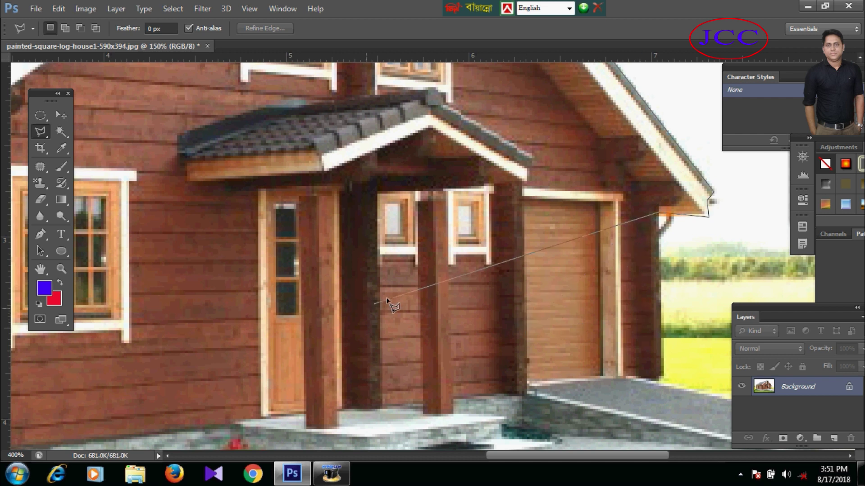
# Trace the outline along the driveway and paving edges, then close it by the flower beds.
pyautogui.click(658, 381)
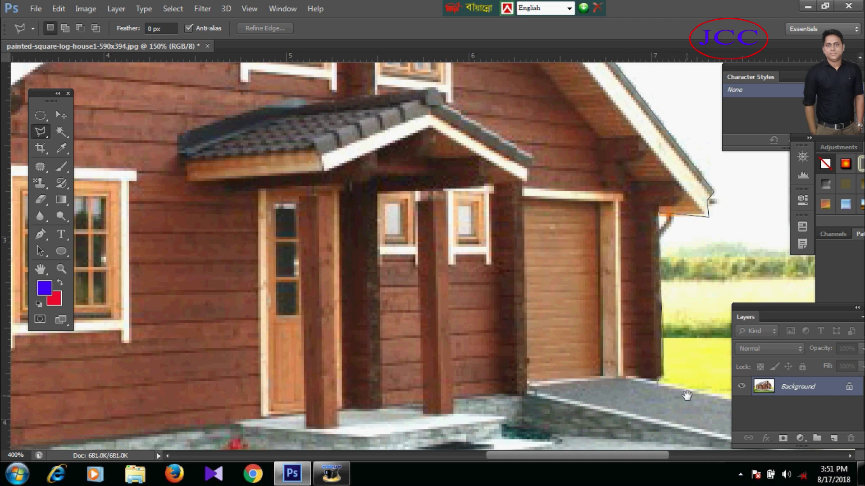
pyautogui.moveTo(687, 395); pyautogui.dragTo(324, 224)
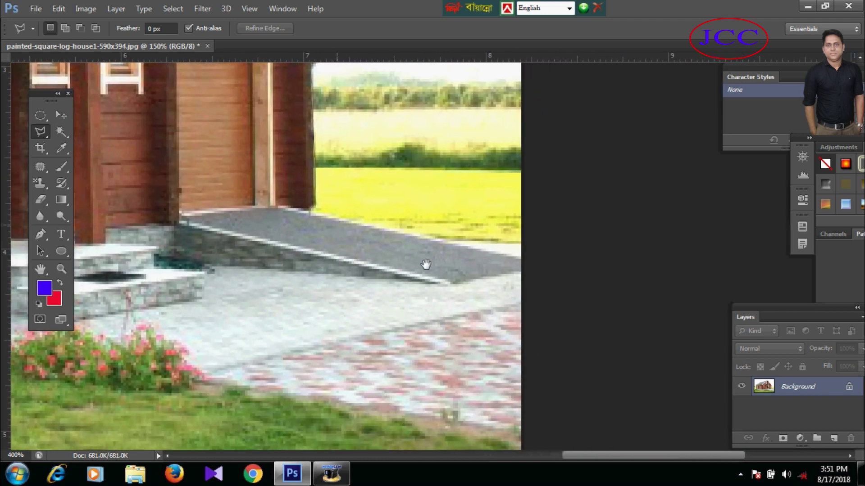
pyautogui.click(520, 256)
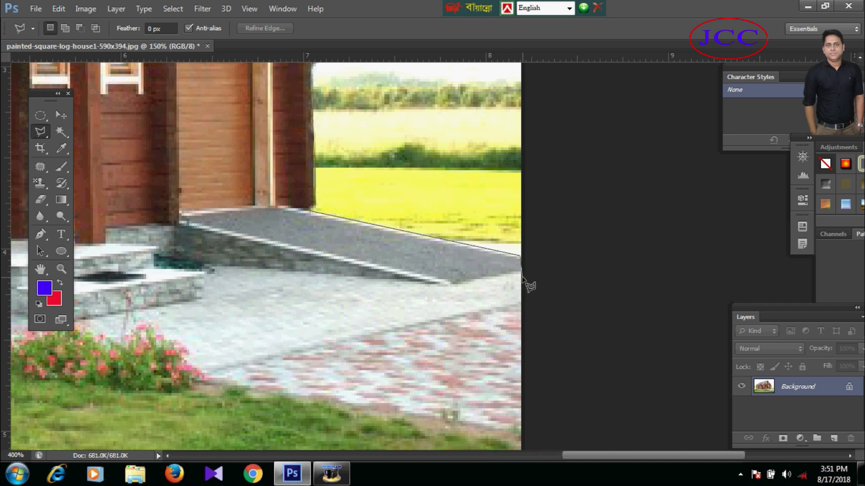
pyautogui.click(521, 310)
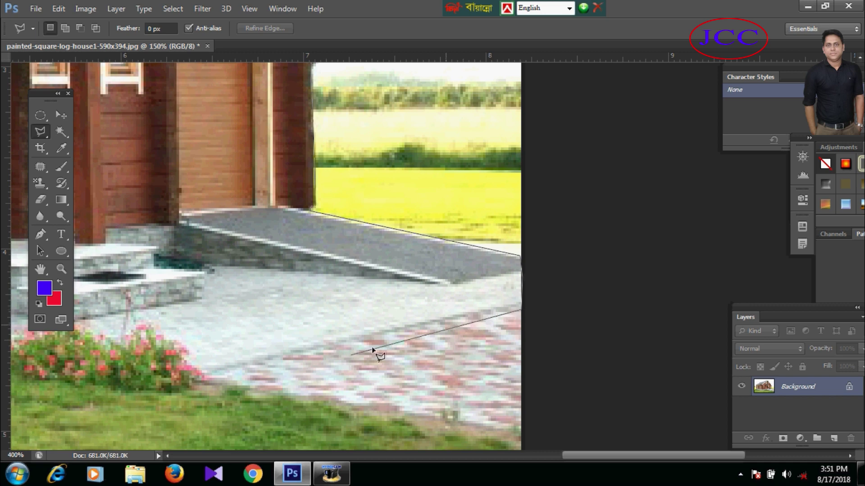
pyautogui.click(206, 367)
pyautogui.moveTo(220, 325); pyautogui.dragTo(396, 295)
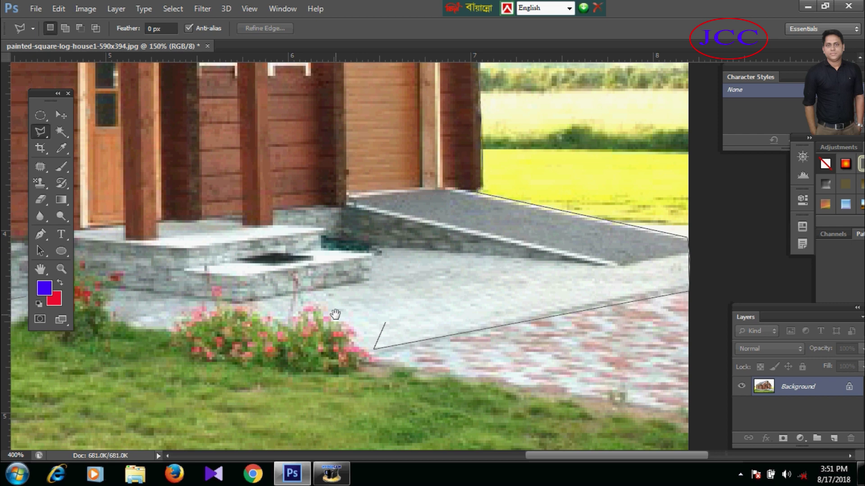
pyautogui.moveTo(334, 314); pyautogui.dragTo(452, 305)
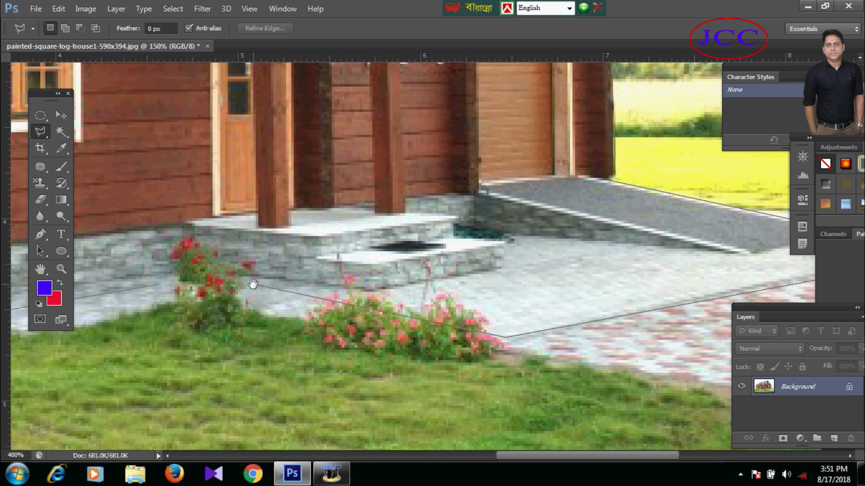
pyautogui.moveTo(192, 277); pyautogui.dragTo(252, 288)
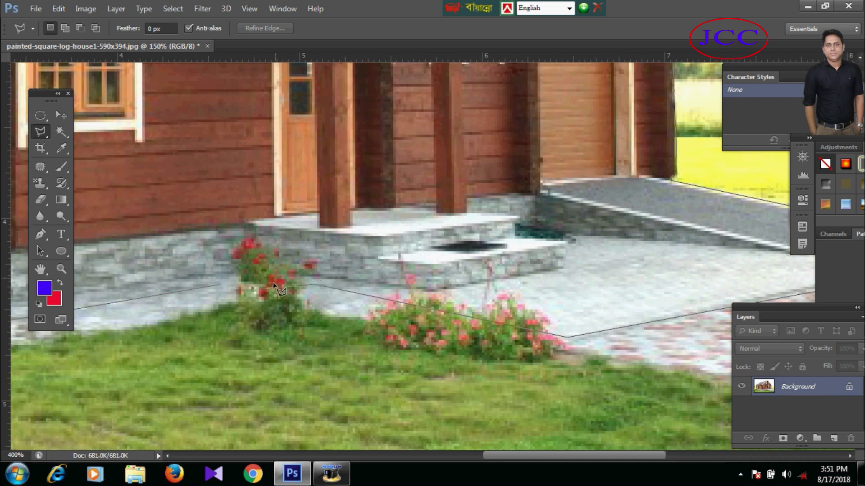
pyautogui.click(219, 286)
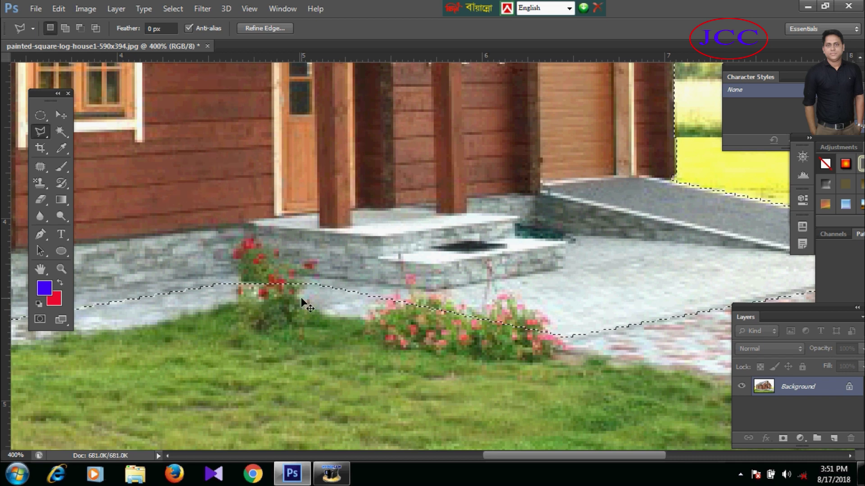
# Inspect the selection by zooming in and out, then set the zoom to 160%.
pyautogui.hotkey('ctrl', '0')
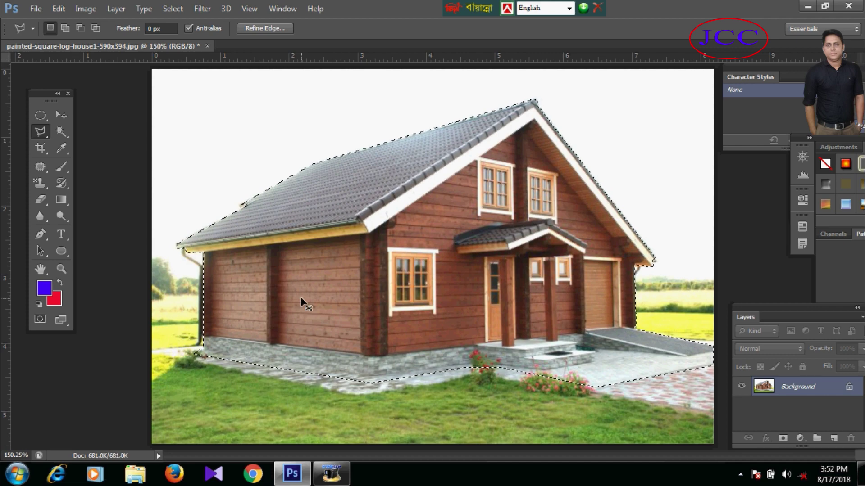
pyautogui.hotkey('ctrl', '+')
pyautogui.hotkey('ctrl', '+')
pyautogui.hotkey('ctrl', '+')
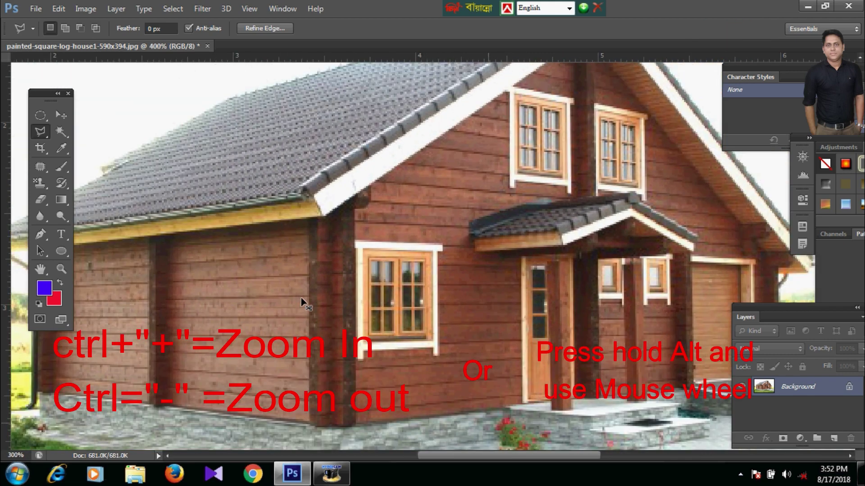
pyautogui.hotkey('ctrl', '-')
pyautogui.hotkey('ctrl', '-')
pyautogui.hotkey('ctrl', '-')
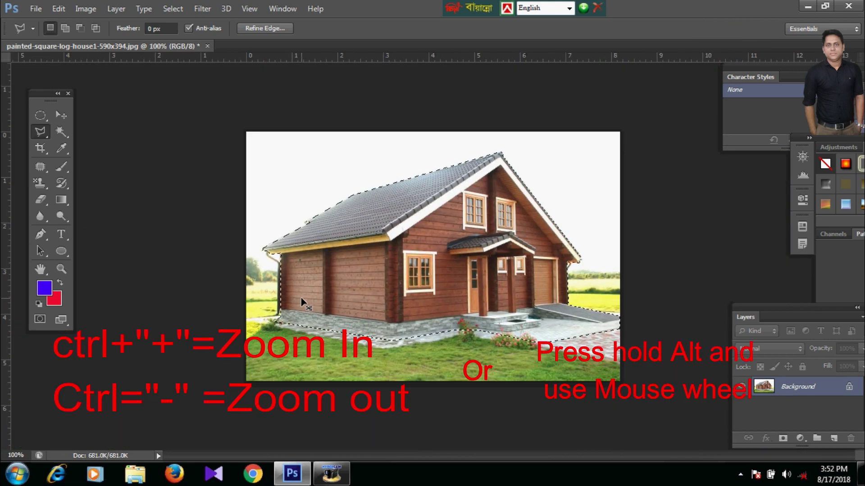
pyautogui.click(25, 456)
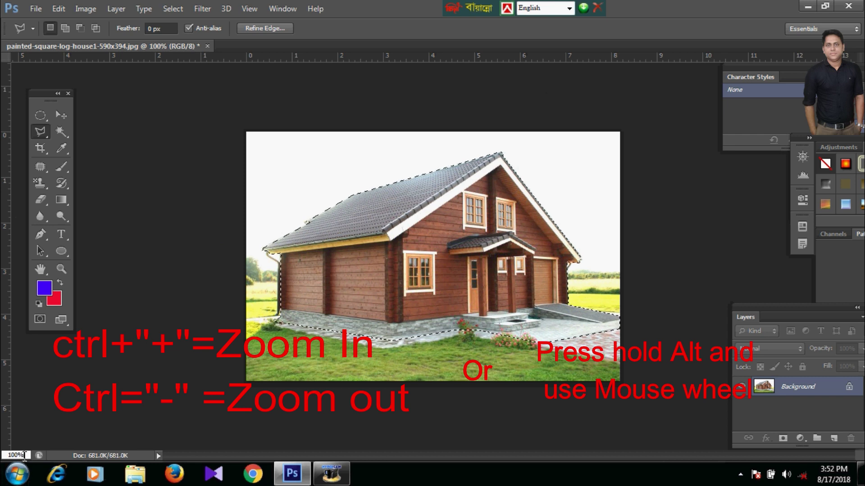
pyautogui.moveTo(24, 455); pyautogui.dragTo(3, 457)
pyautogui.write('160')
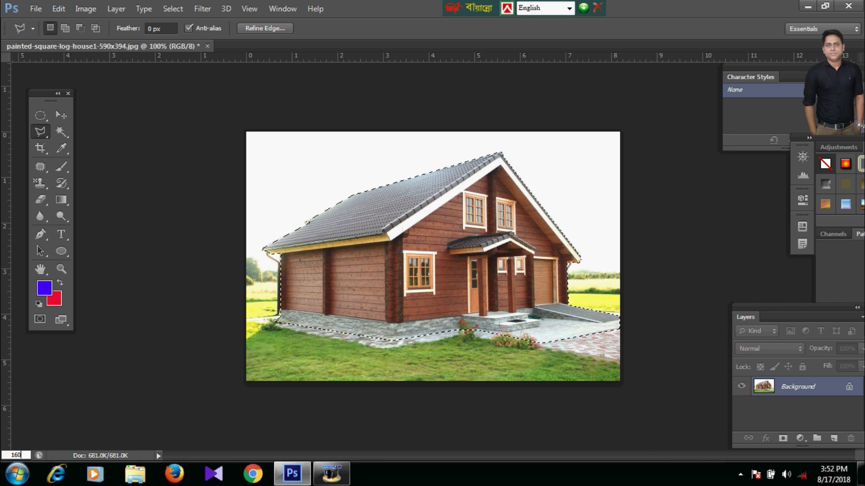
pyautogui.press('Return')
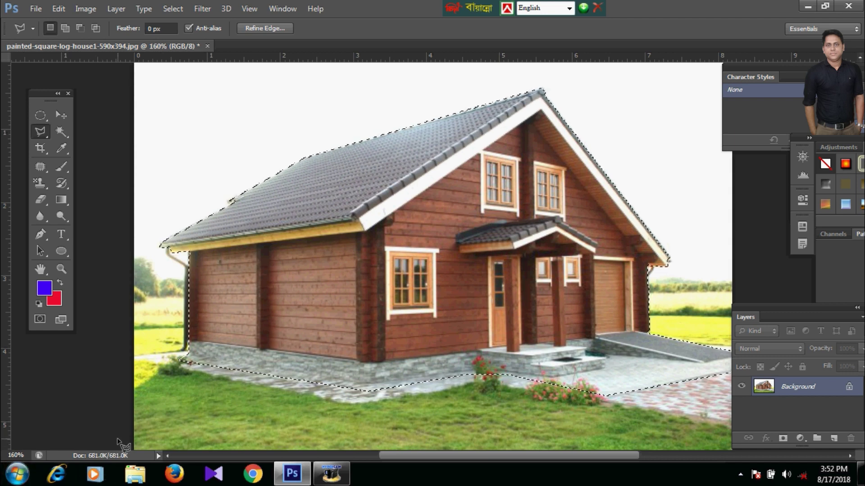
# Fit the image to the screen and copy the selected house onto a new Layer 1 with Ctrl+J.
pyautogui.scroll(-3, 296, 379)
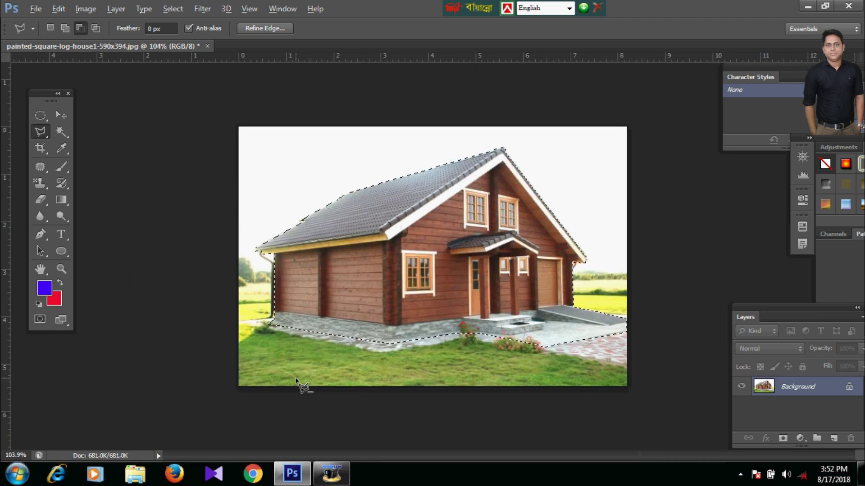
pyautogui.scroll(3, 296, 379)
pyautogui.hotkey('ctrl', '0')
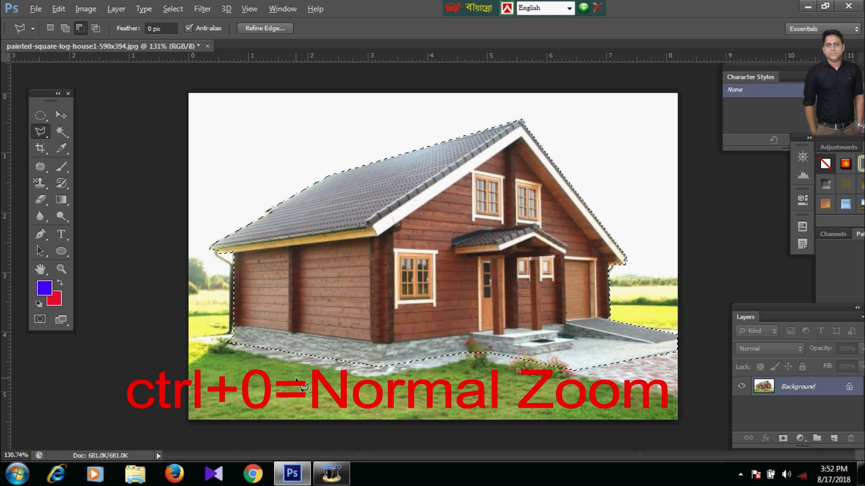
pyautogui.press('alt')
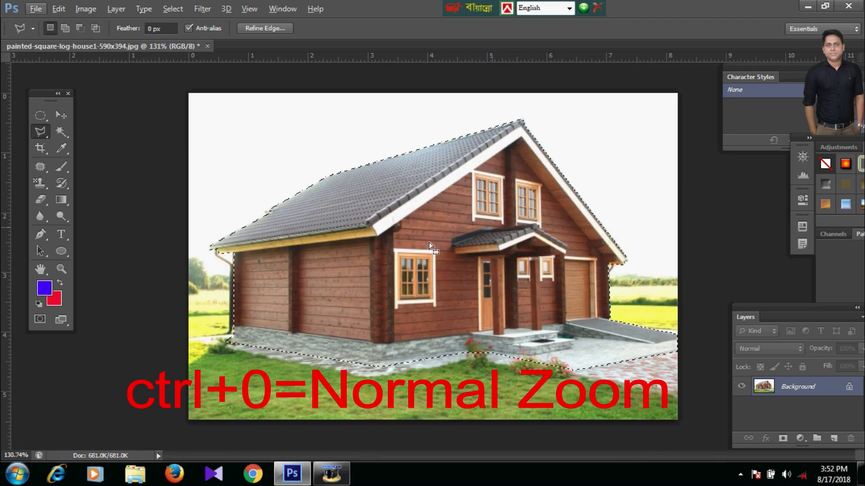
pyautogui.hotkey('ctrl', 'j')
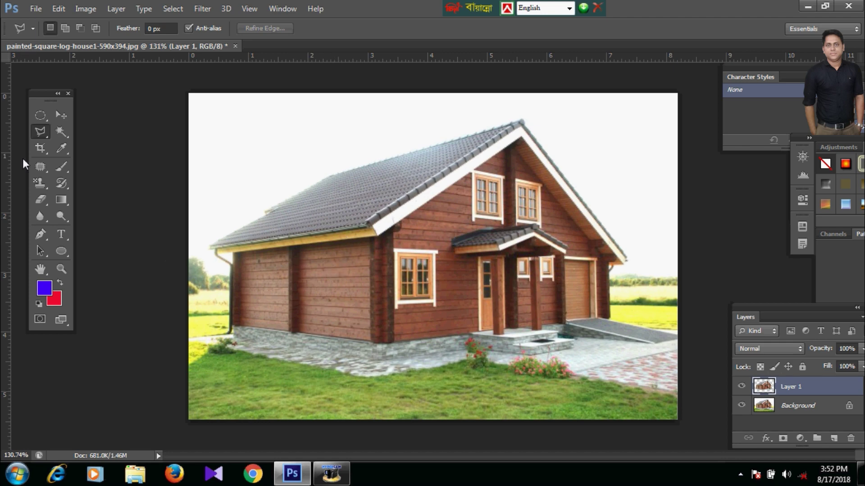
# Drag the Layer 1 house copy with the Move Tool so it sits offset from the original.
pyautogui.click(64, 115)
pyautogui.moveTo(332, 212); pyautogui.dragTo(385, 283)
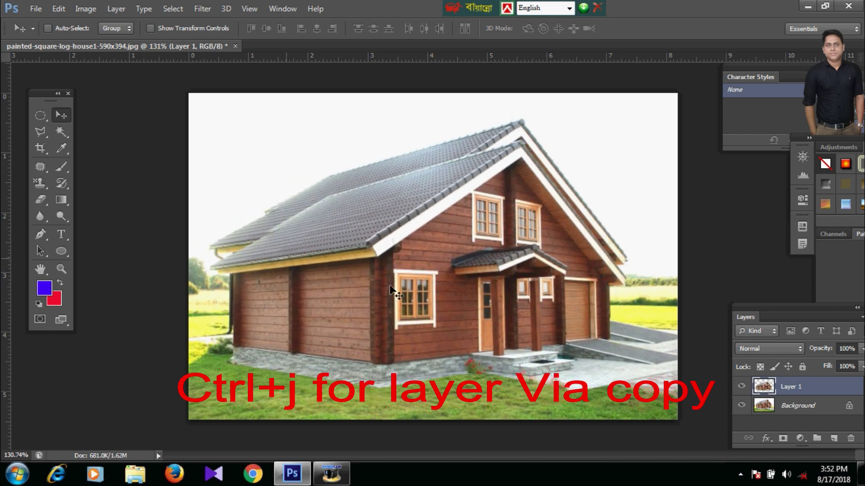
# Drag the Layer 1 house copy back into its original position.
pyautogui.click(35, 9)
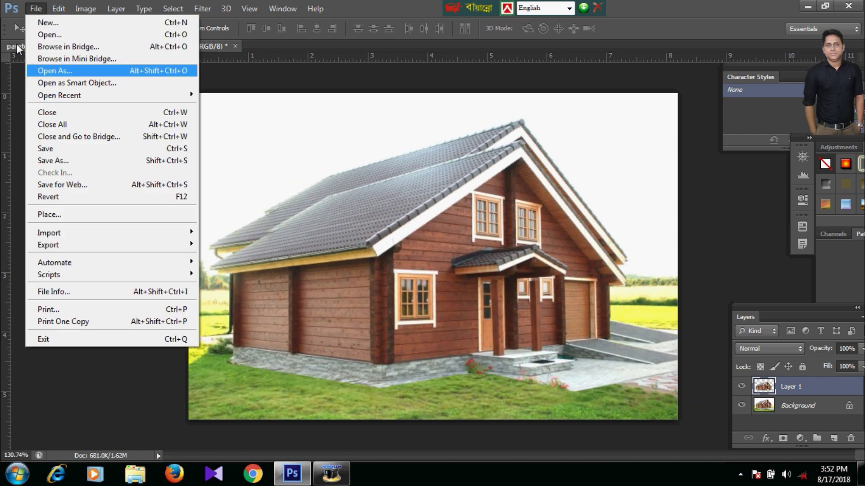
pyautogui.click(324, 250)
pyautogui.moveTo(395, 273)
pyautogui.mouseDown()
pyautogui.moveTo(380, 232)
pyautogui.moveTo(403, 281)
pyautogui.mouseUp()
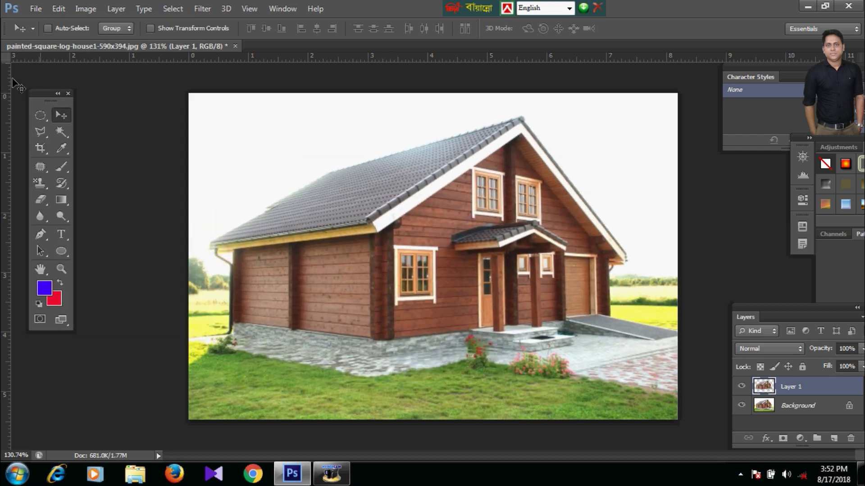
# Open the depositphotos sky-and-ground background image in a new document.
pyautogui.click(39, 12)
pyautogui.click(39, 33)
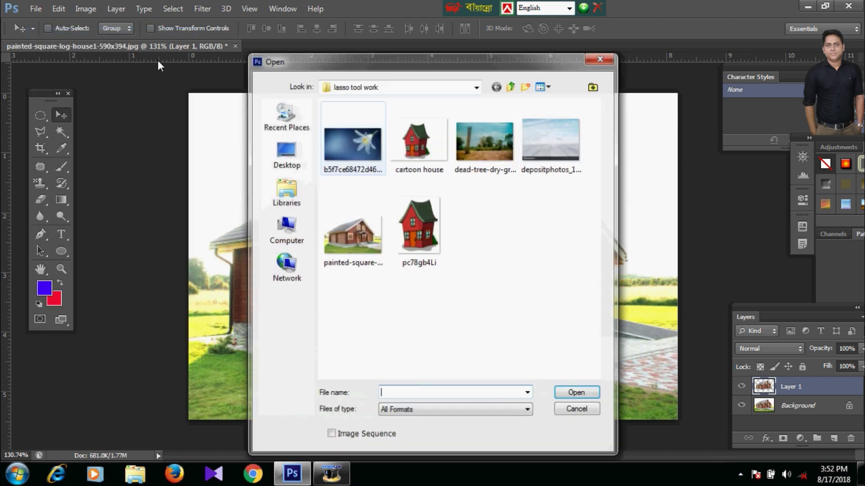
pyautogui.click(534, 167)
pyautogui.click(569, 391)
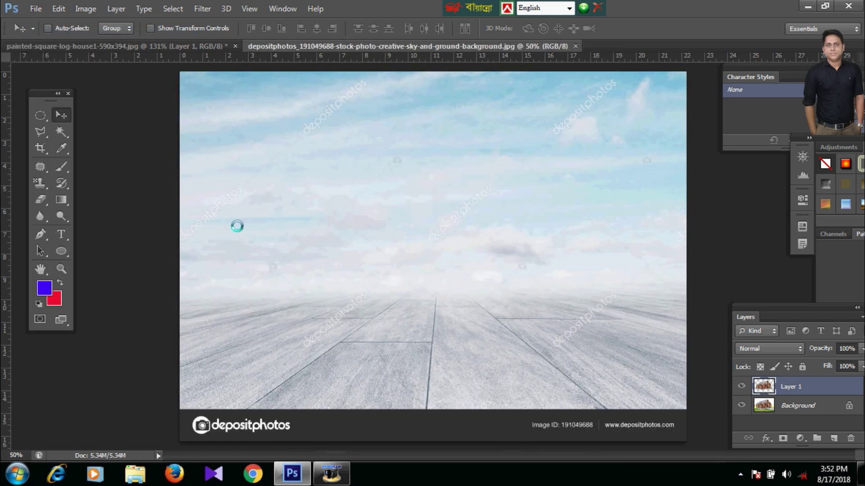
# Drag the cut-out log house from its document onto the depositphotos sky background canvas.
pyautogui.click(136, 45)
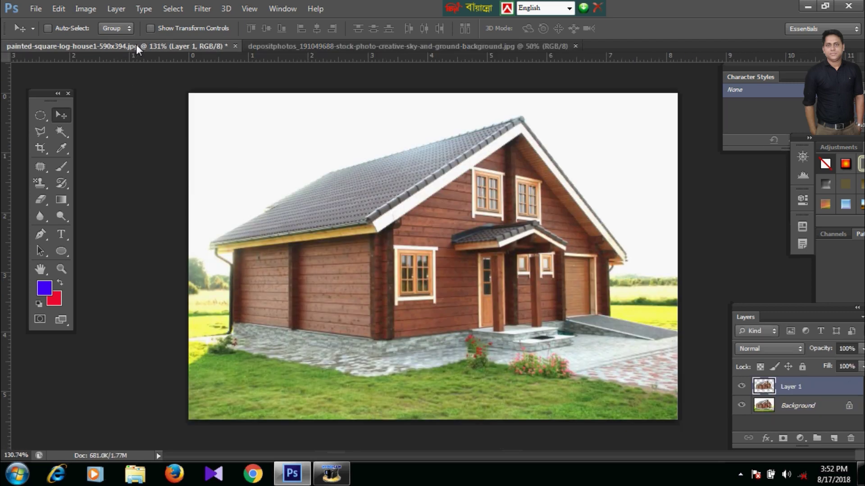
pyautogui.moveTo(328, 220); pyautogui.dragTo(415, 258)
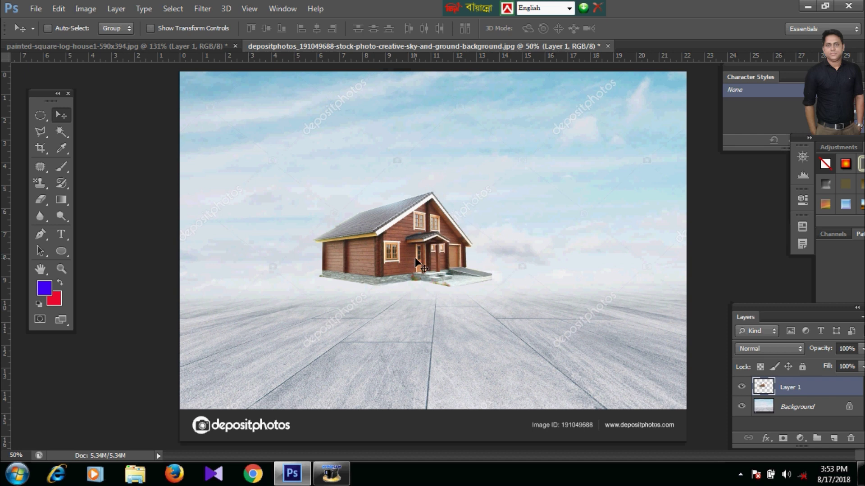
# Free-transform the log house to about two and a half times its size and position it in the scene.
pyautogui.hotkey('ctrl', 't')
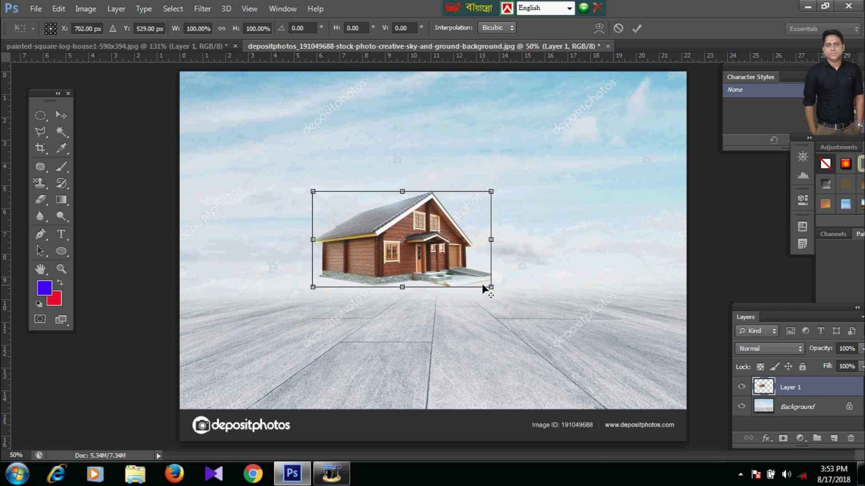
pyautogui.moveTo(491, 288); pyautogui.dragTo(614, 396)
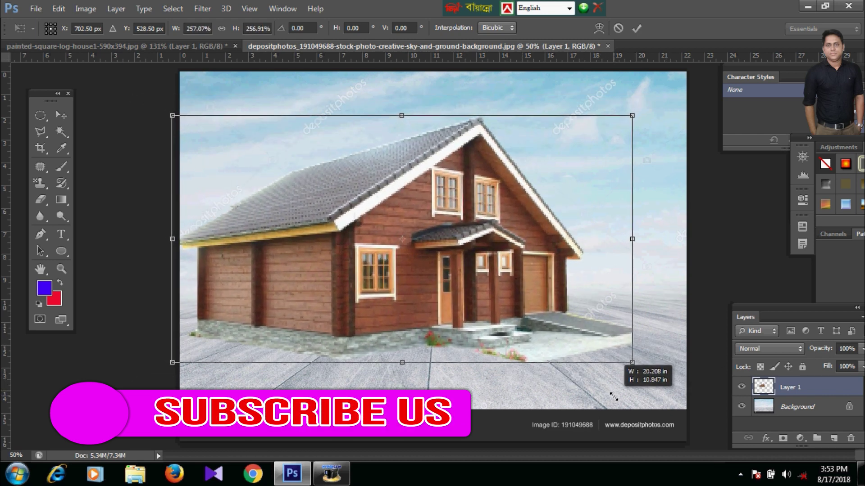
pyautogui.moveTo(479, 302); pyautogui.dragTo(519, 348)
pyautogui.press('Return')
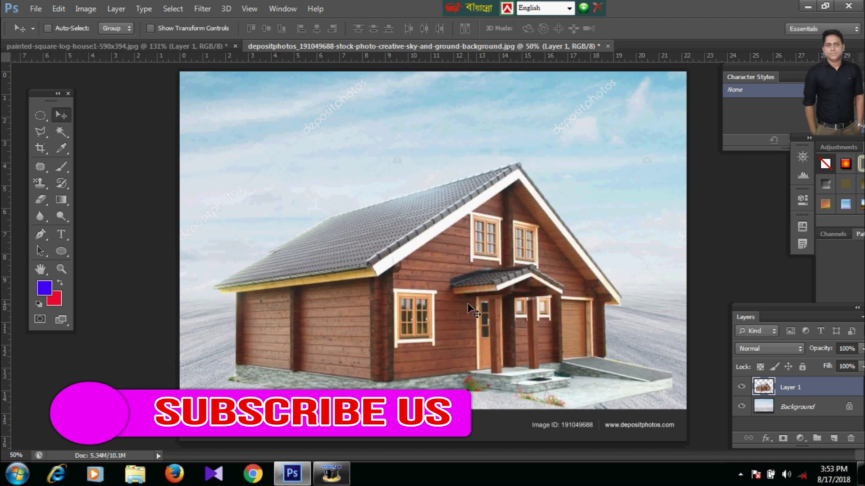
pyautogui.moveTo(468, 304); pyautogui.dragTo(466, 316)
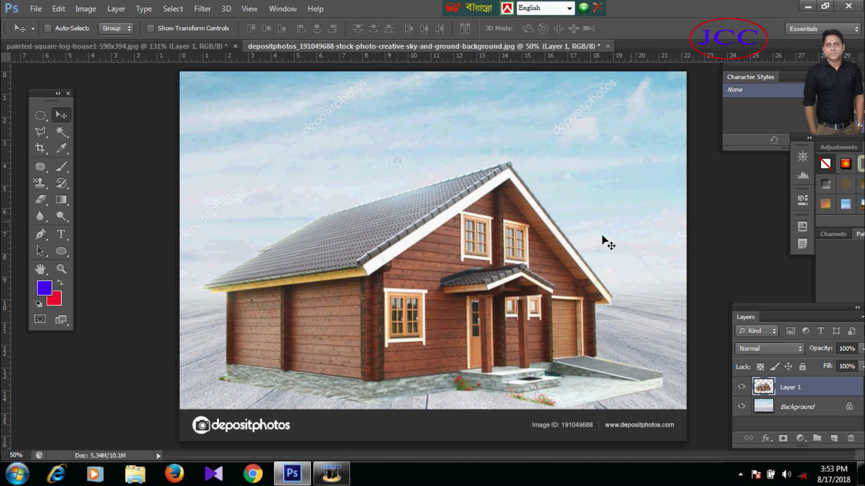
# Close both the sky background and log house documents without saving.
pyautogui.click(607, 46)
pyautogui.click(460, 180)
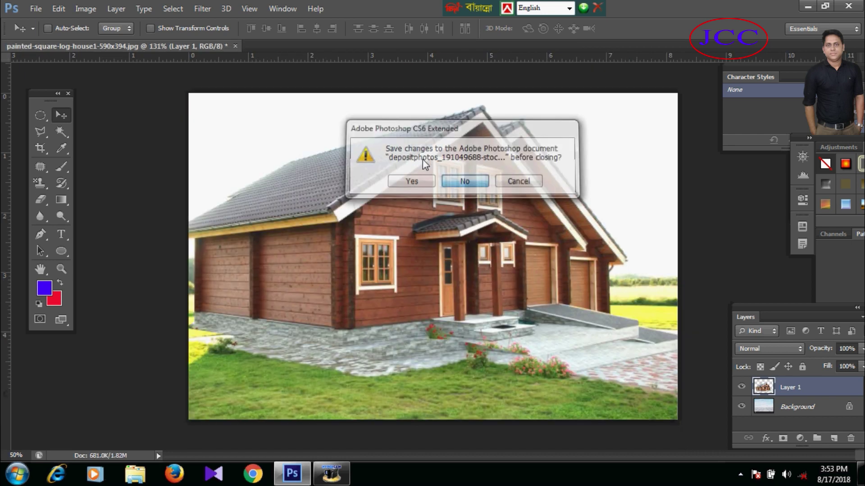
pyautogui.click(238, 47)
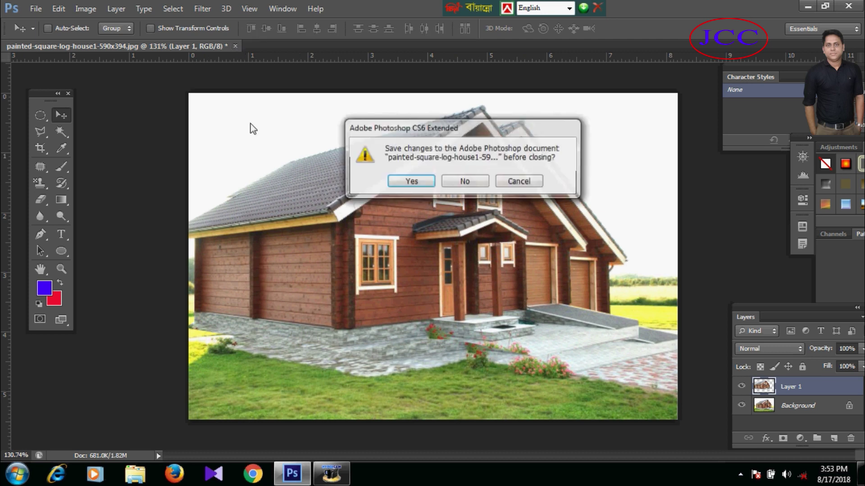
pyautogui.click(465, 181)
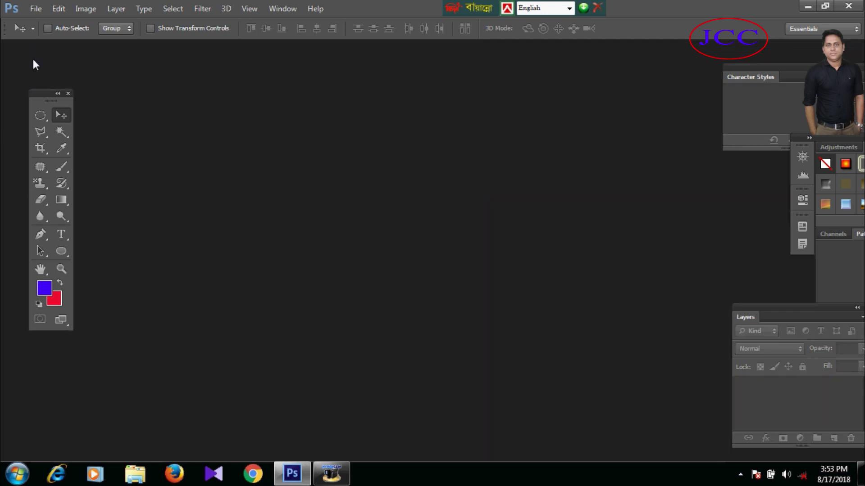
pyautogui.click(36, 8)
# Open the cartoon house.jpg image.
pyautogui.click(43, 31)
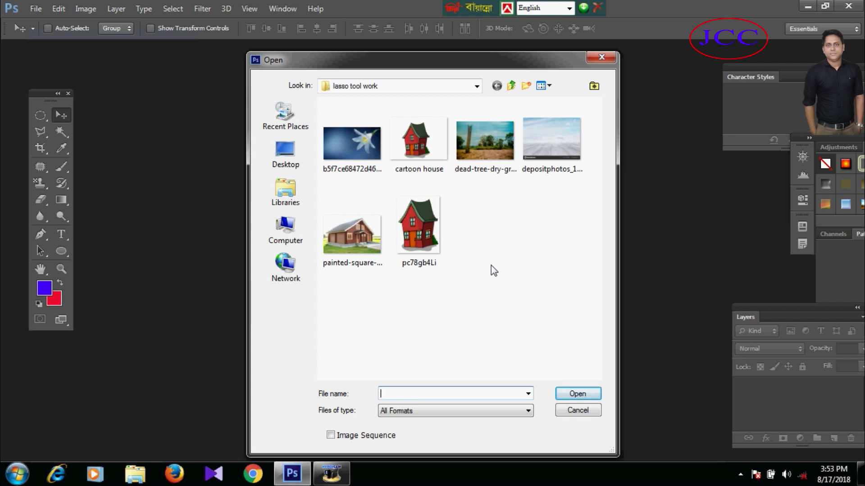
pyautogui.click(424, 154)
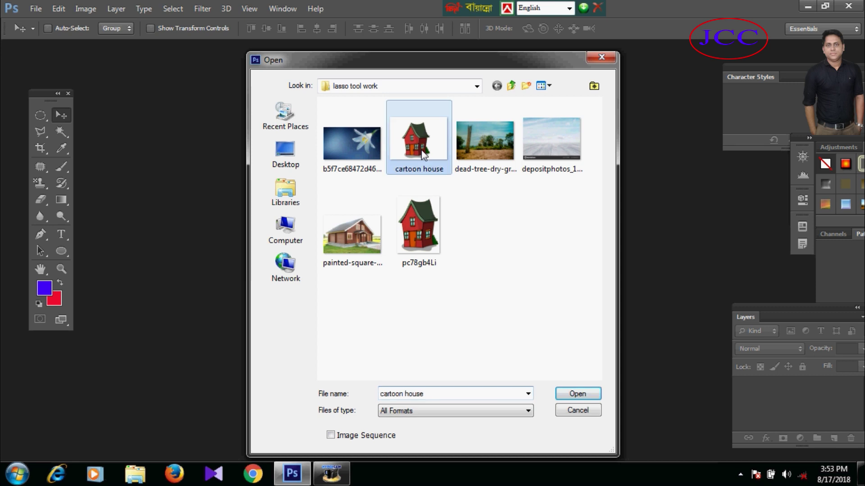
pyautogui.click(584, 394)
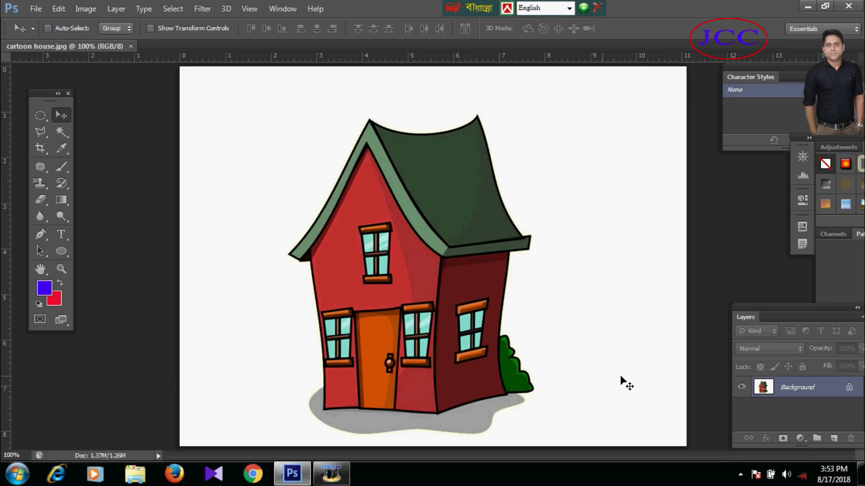
# Switch the lasso tool to the Magnetic Lasso.
pyautogui.click(40, 133)
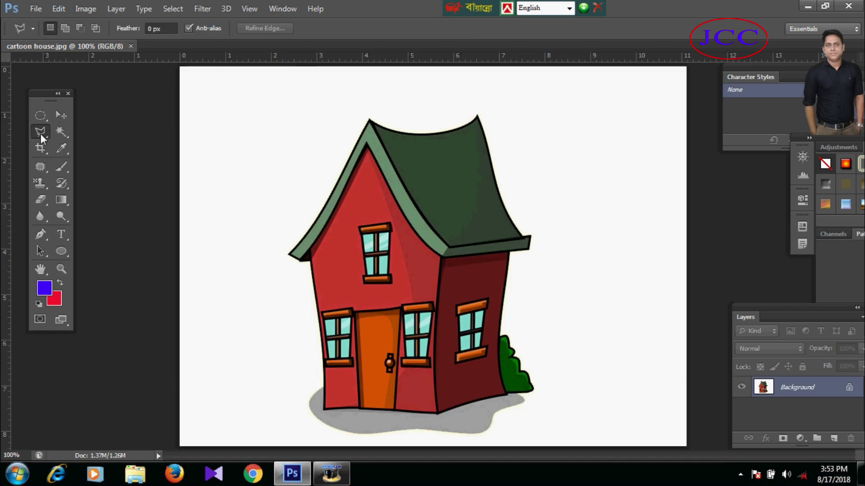
pyautogui.rightClick(44, 133)
pyautogui.click(86, 156)
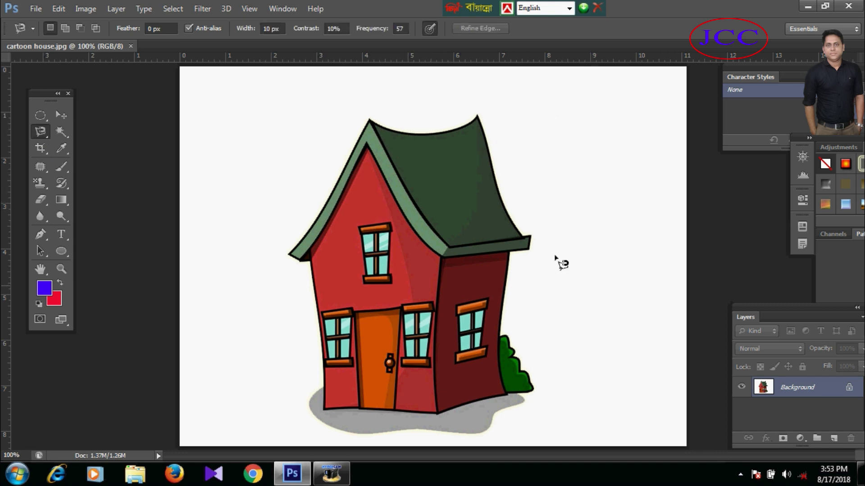
# Trace the Magnetic Lasso from the house's bottom edge around the whole outline and close it.
pyautogui.click(506, 395)
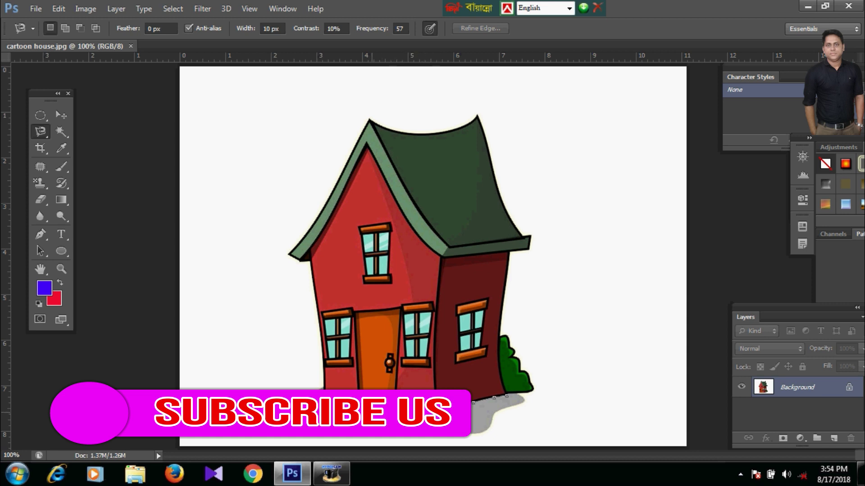
pyautogui.moveTo(356, 409)
pyautogui.mouseDown()
pyautogui.moveTo(321, 405)
pyautogui.moveTo(312, 261)
pyautogui.moveTo(287, 254)
pyautogui.moveTo(304, 243)
pyautogui.moveTo(371, 119)
pyautogui.moveTo(428, 132)
pyautogui.moveTo(478, 115)
pyautogui.moveTo(509, 214)
pyautogui.moveTo(533, 236)
pyautogui.moveTo(529, 250)
pyautogui.moveTo(510, 254)
pyautogui.moveTo(500, 338)
pyautogui.moveTo(531, 371)
pyautogui.moveTo(508, 399)
pyautogui.mouseUp()
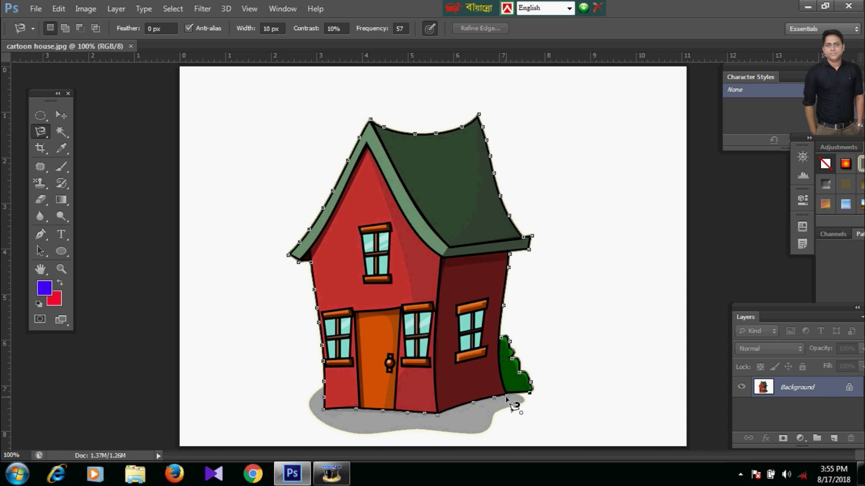
pyautogui.click(506, 398)
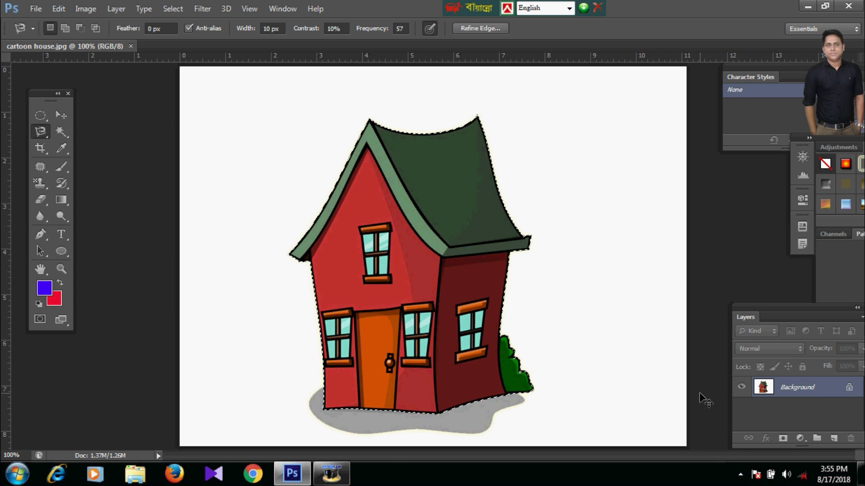
# Copy the selected cartoon house to Layer 1 with Ctrl+J and move it down and right.
pyautogui.hotkey('ctrl', 'j')
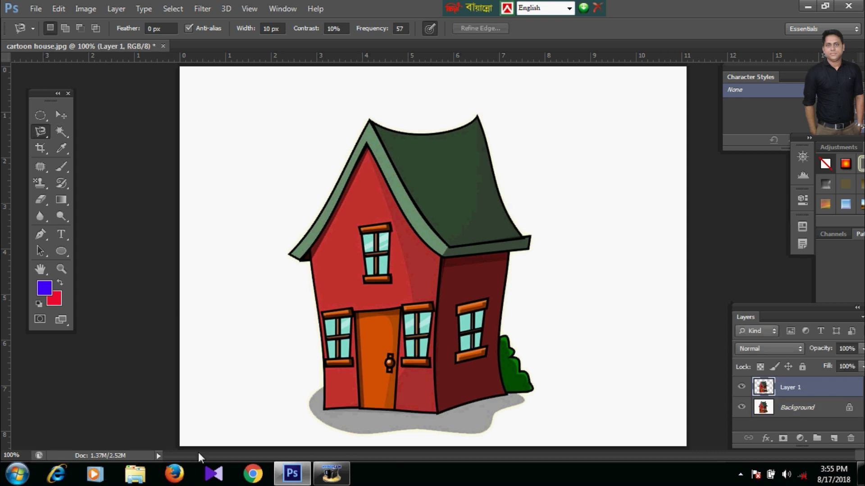
pyautogui.click(60, 116)
pyautogui.moveTo(476, 249); pyautogui.dragTo(577, 274)
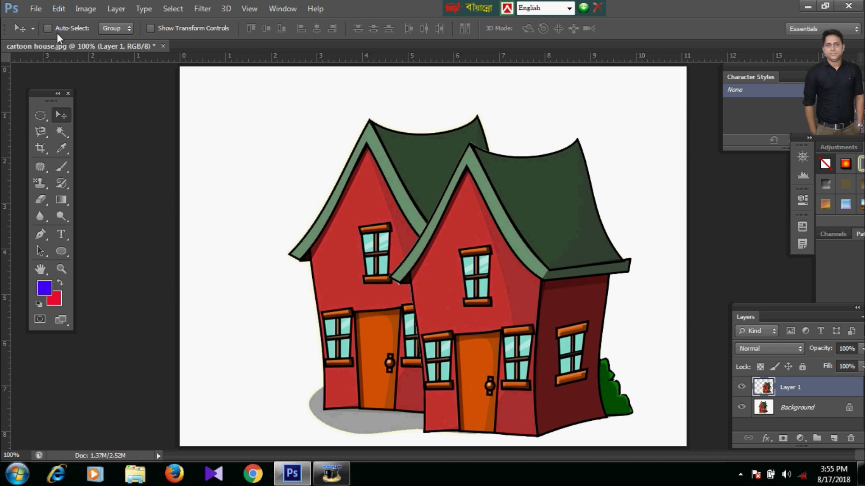
# Open the depositphotos sky-and-ground background, then return to the cartoon house document.
pyautogui.click(36, 9)
pyautogui.click(54, 39)
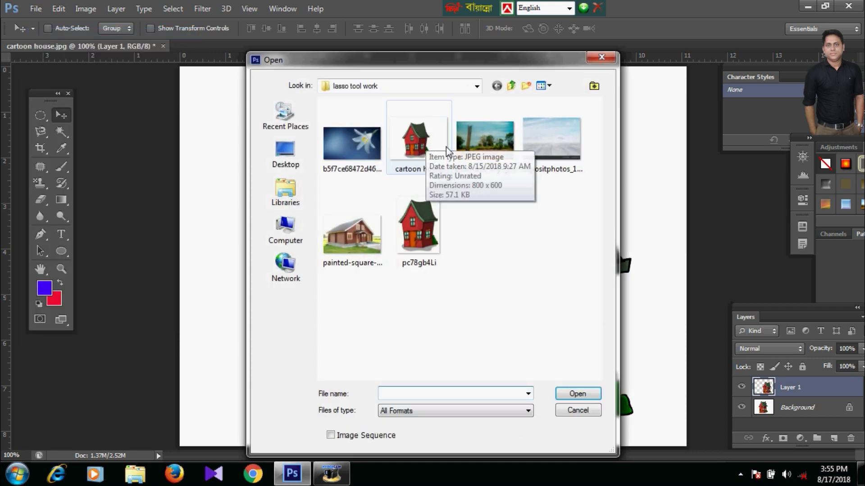
pyautogui.click(551, 162)
pyautogui.click(575, 393)
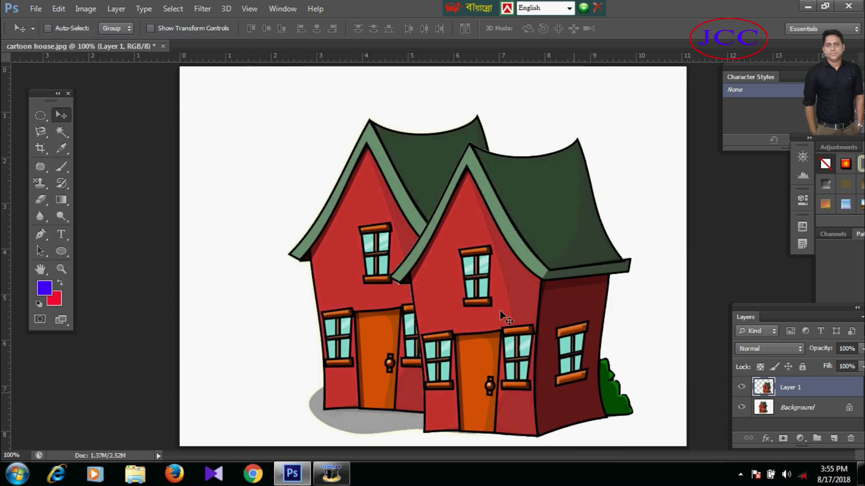
pyautogui.click(96, 45)
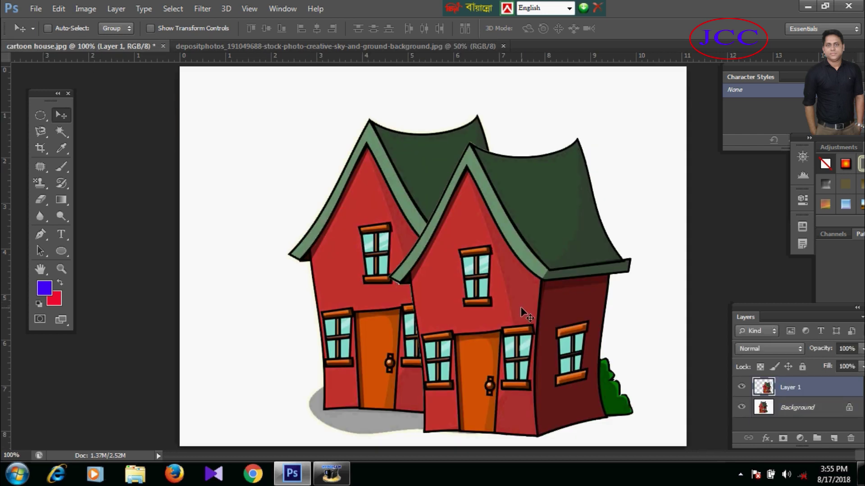
# Bring the cartoon house in as Layer 1 on the sky-and-ground scene, scaled to about 218% and nudged down-right.
pyautogui.moveTo(521, 307); pyautogui.dragTo(326, 66)
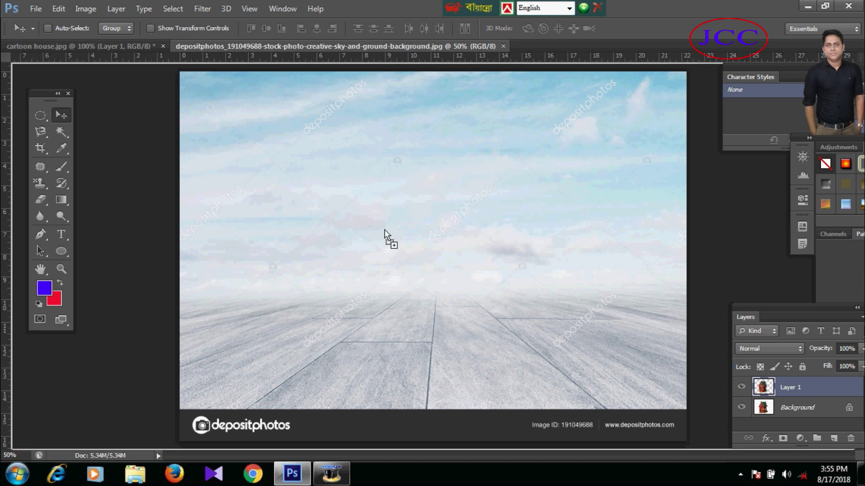
pyautogui.moveTo(410, 250); pyautogui.dragTo(413, 278)
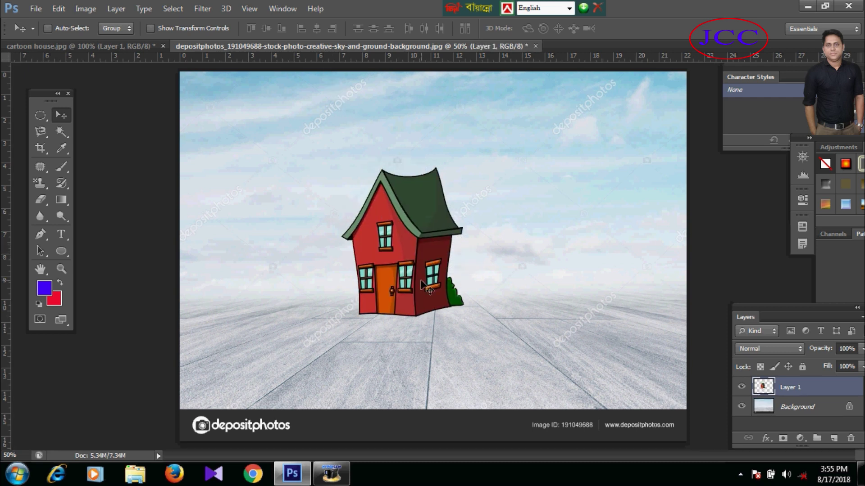
pyautogui.hotkey('ctrl', 't')
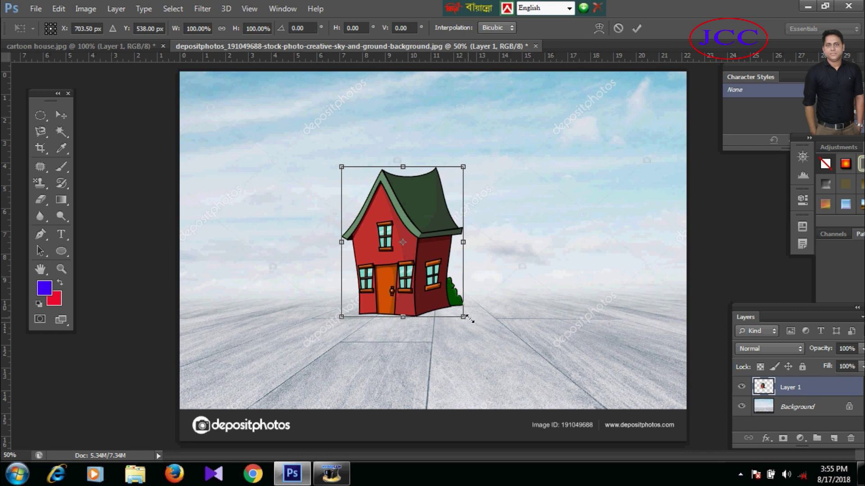
pyautogui.moveTo(464, 319); pyautogui.dragTo(535, 405)
pyautogui.moveTo(481, 301); pyautogui.dragTo(486, 308)
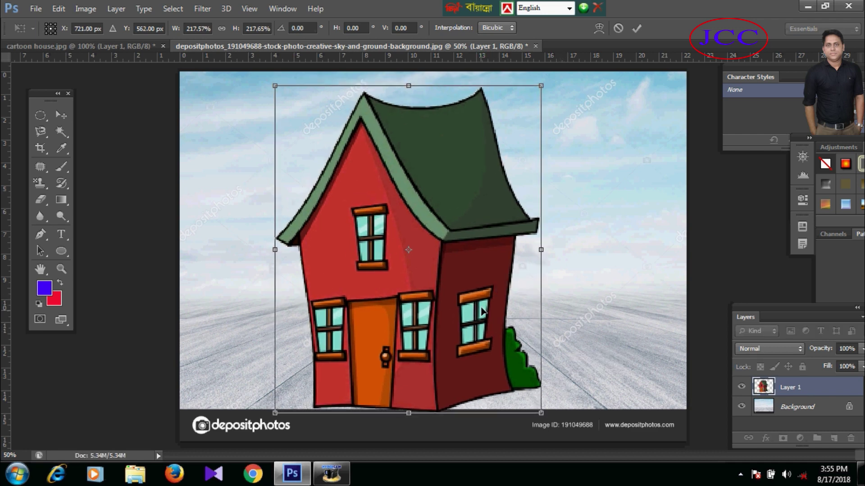
pyautogui.press('Return')
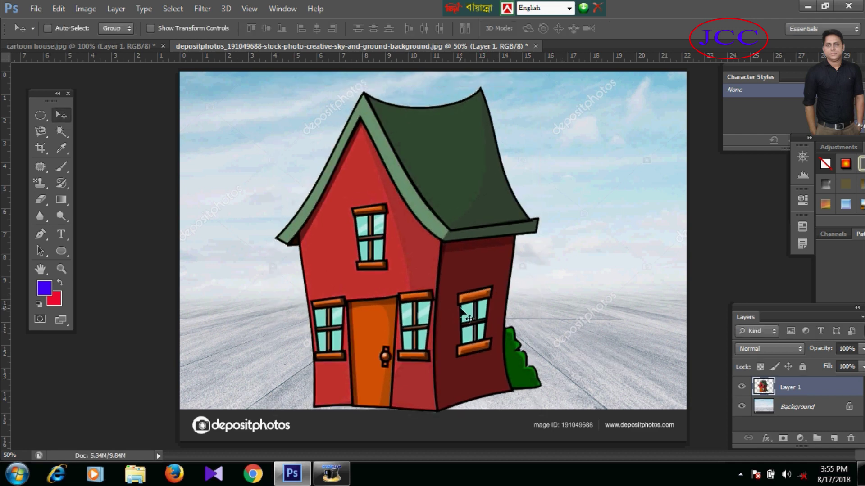